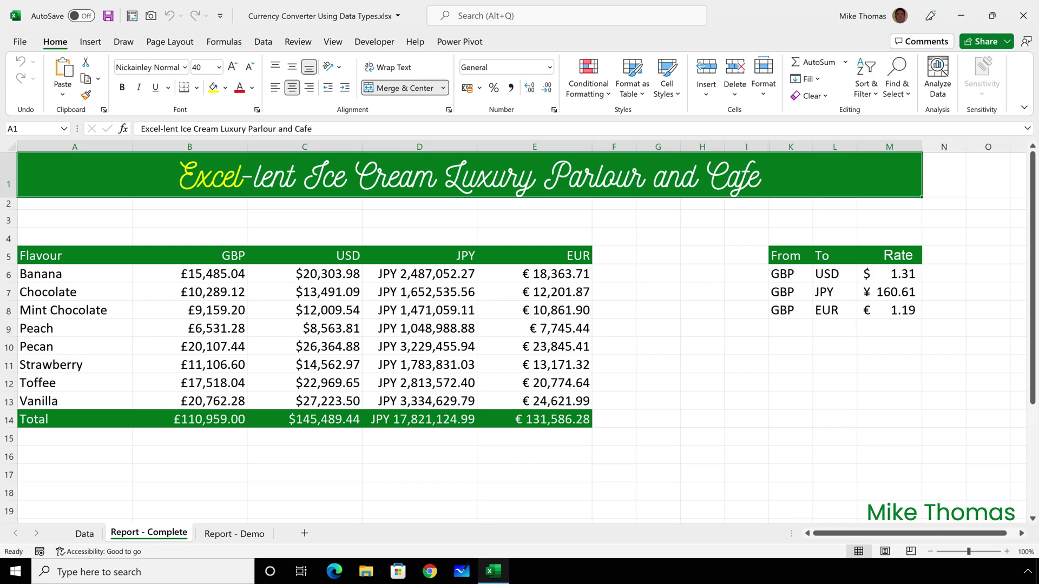
Look over the Data Types gallery, then go to the Report - Demo sheet with its #N/A columns
left_click(263, 41)
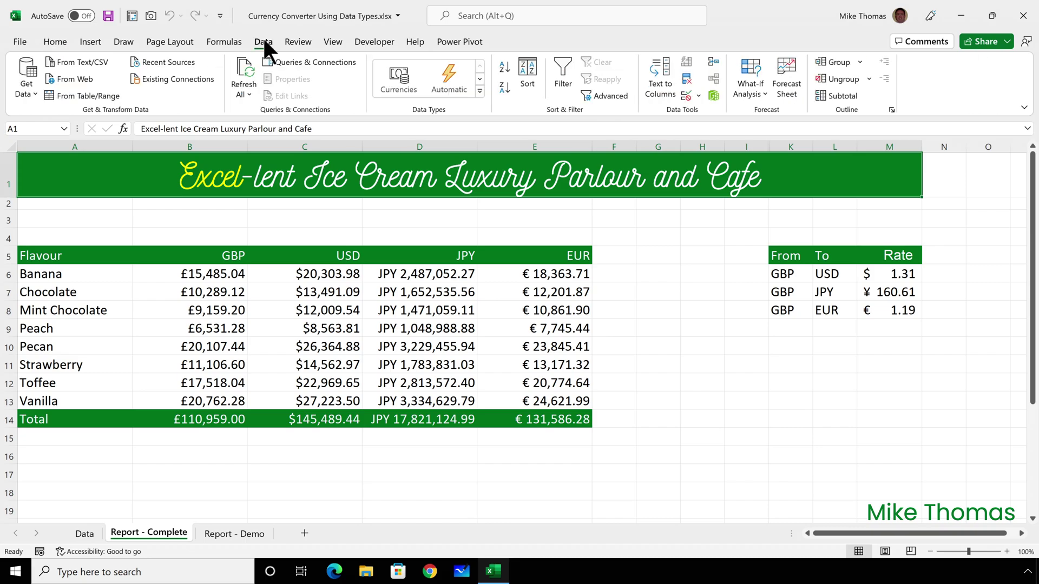
left_click(479, 91)
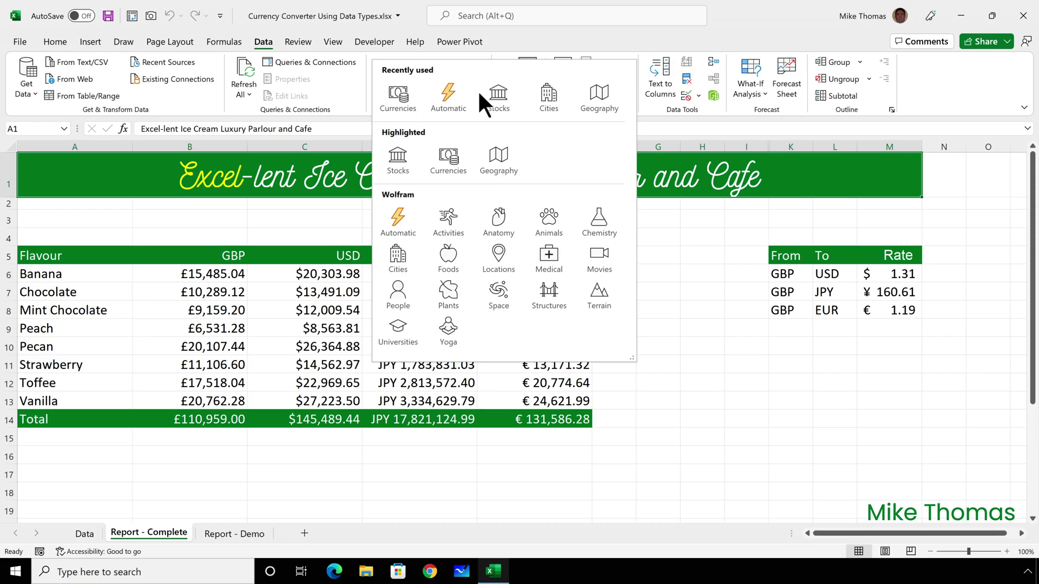
left_click(703, 240)
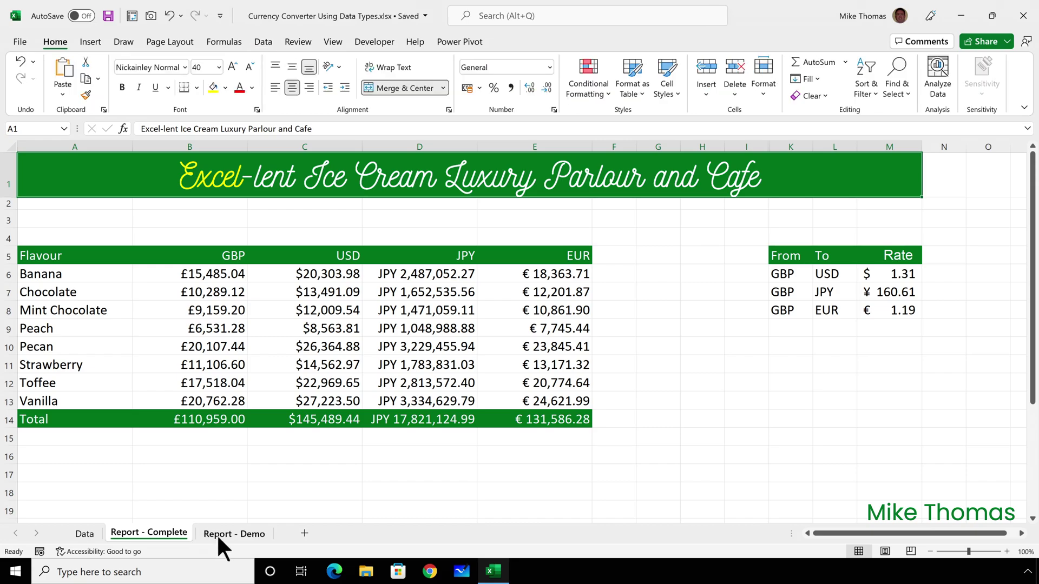
left_click(218, 532)
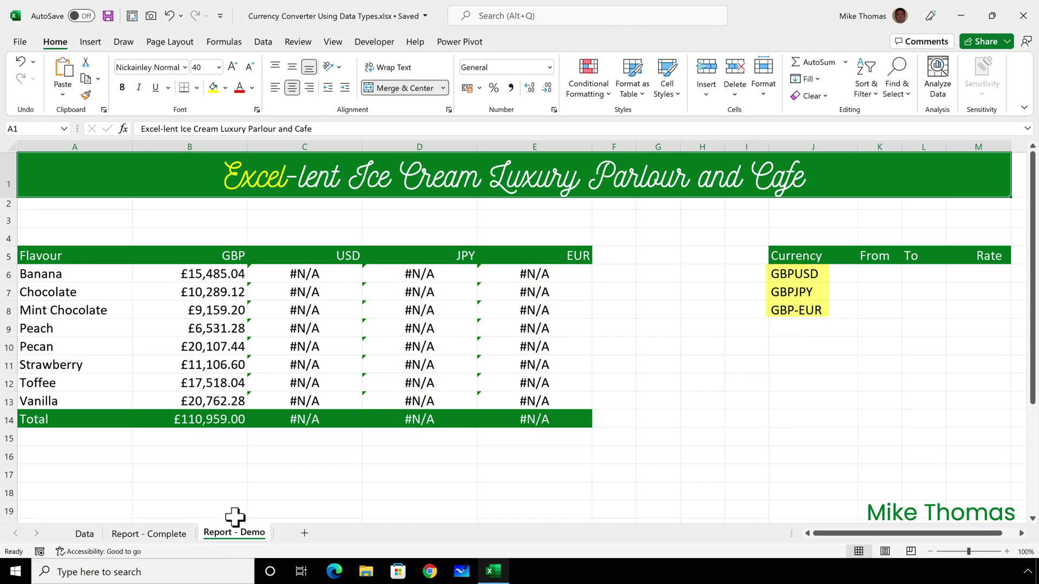
Convert J6:J8 (GBP/USD, GBP/JPY, GBP/EUR) to the Currencies data type
left_click_drag(790, 275, 794, 310)
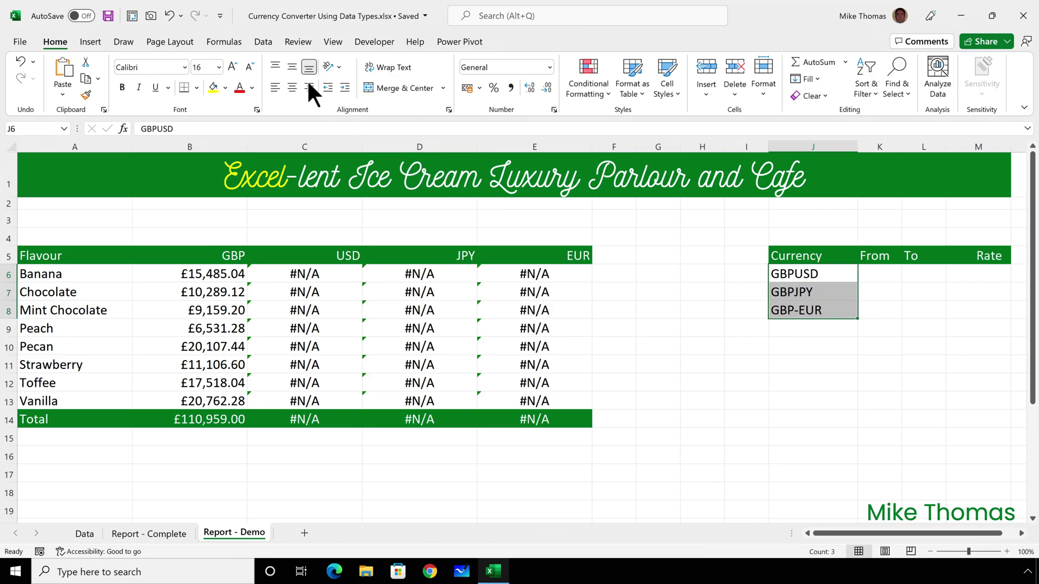
left_click(264, 40)
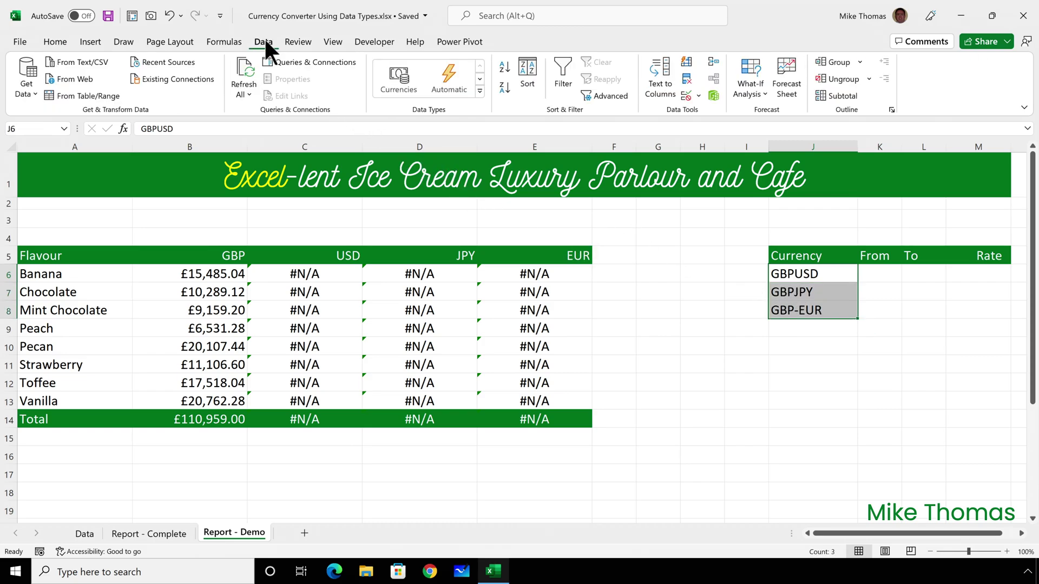
left_click(480, 89)
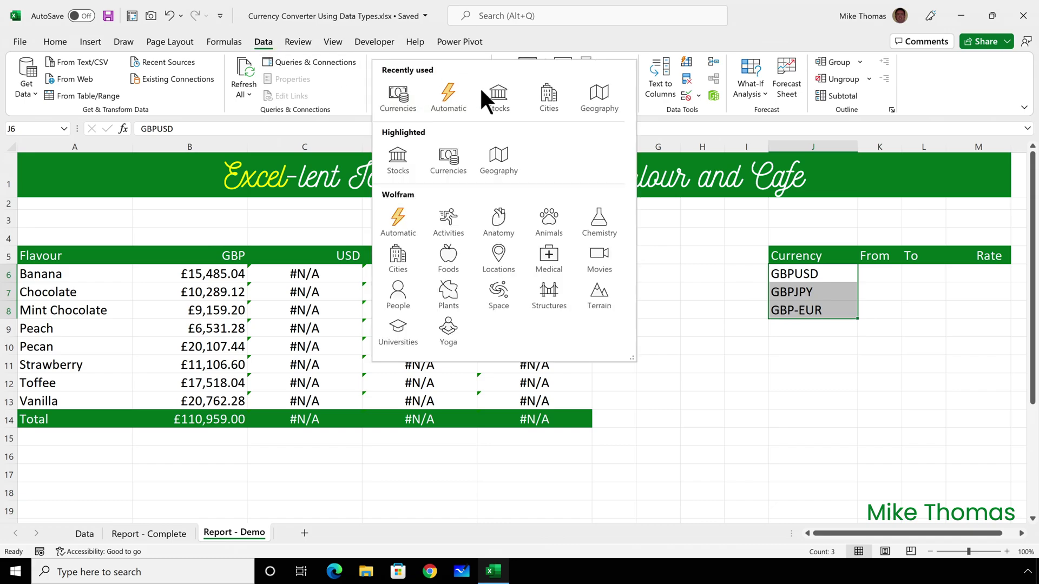
left_click(391, 89)
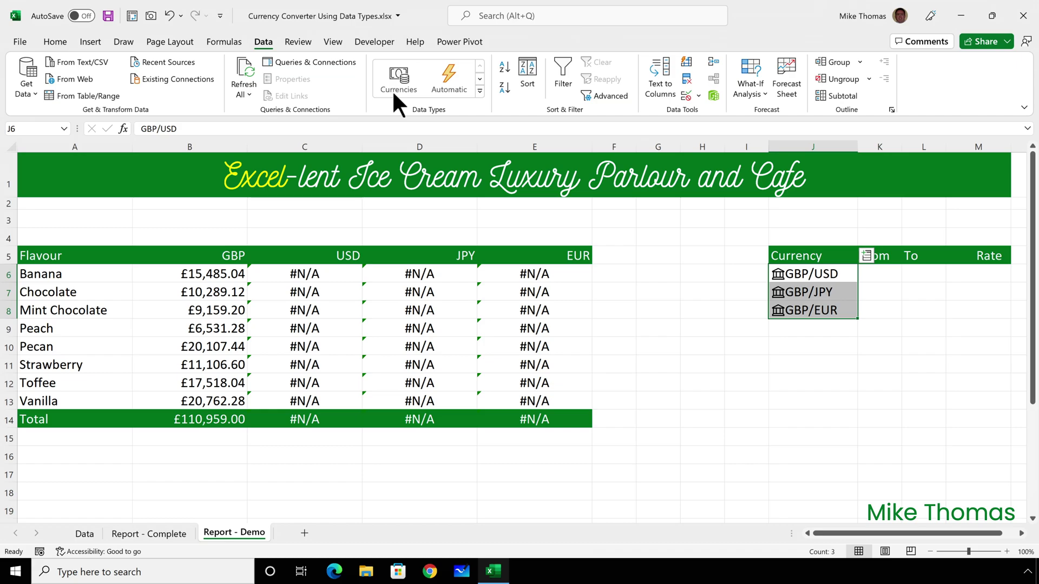
left_click(794, 273)
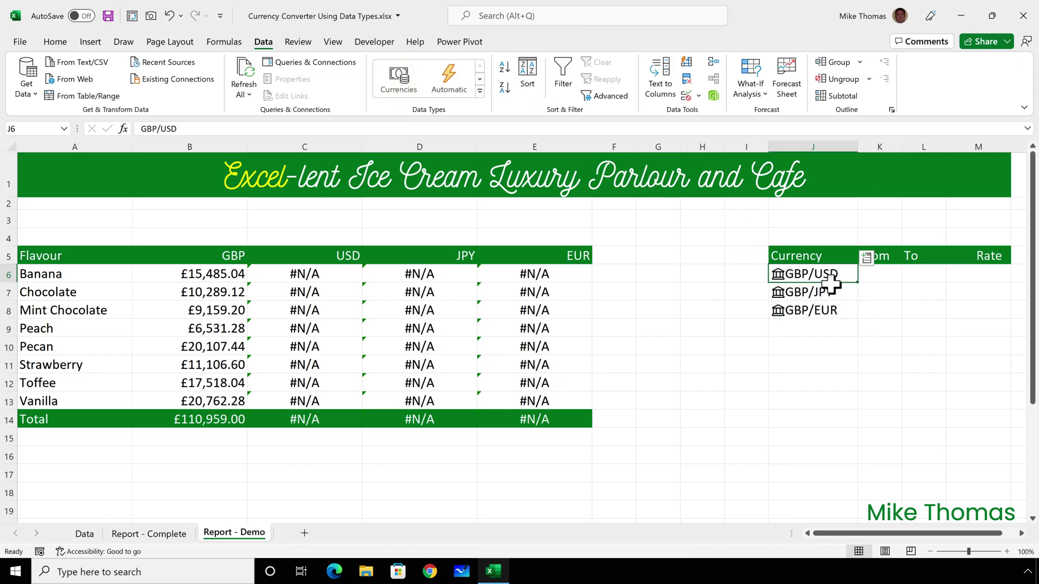
left_click(779, 276)
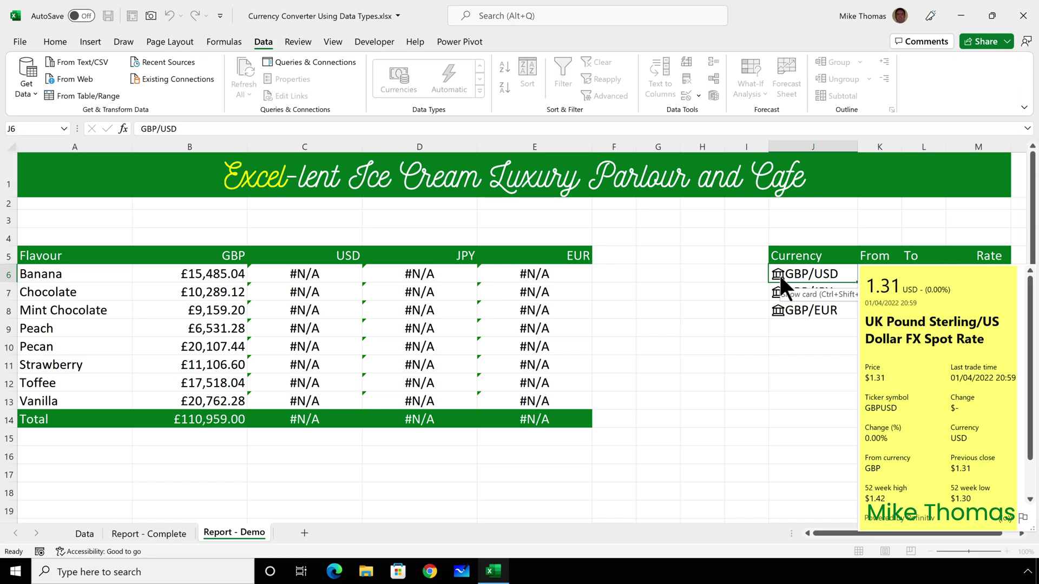
left_click(793, 327)
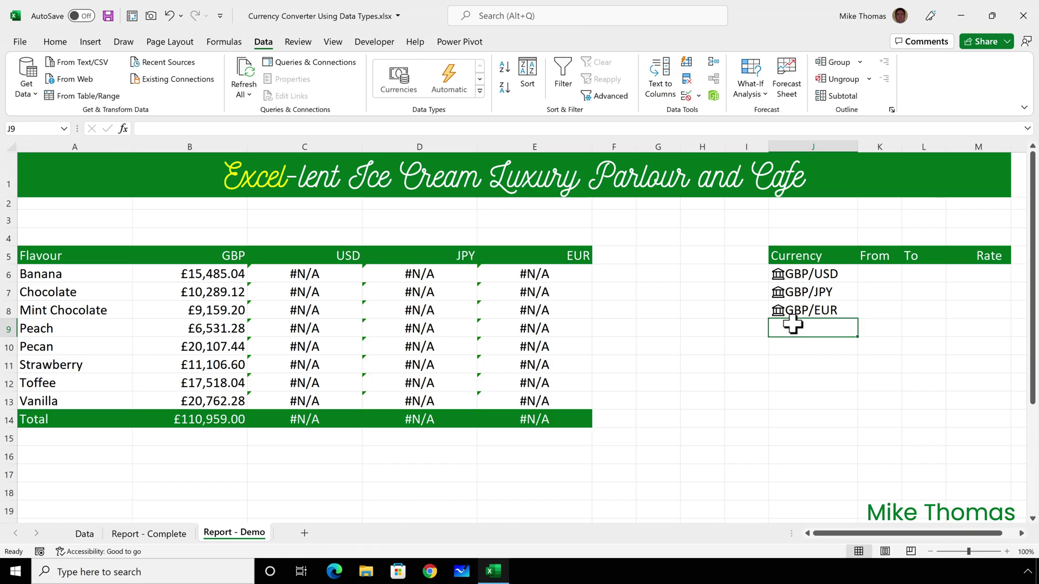
left_click(810, 279)
left_click_drag(809, 279, 807, 308)
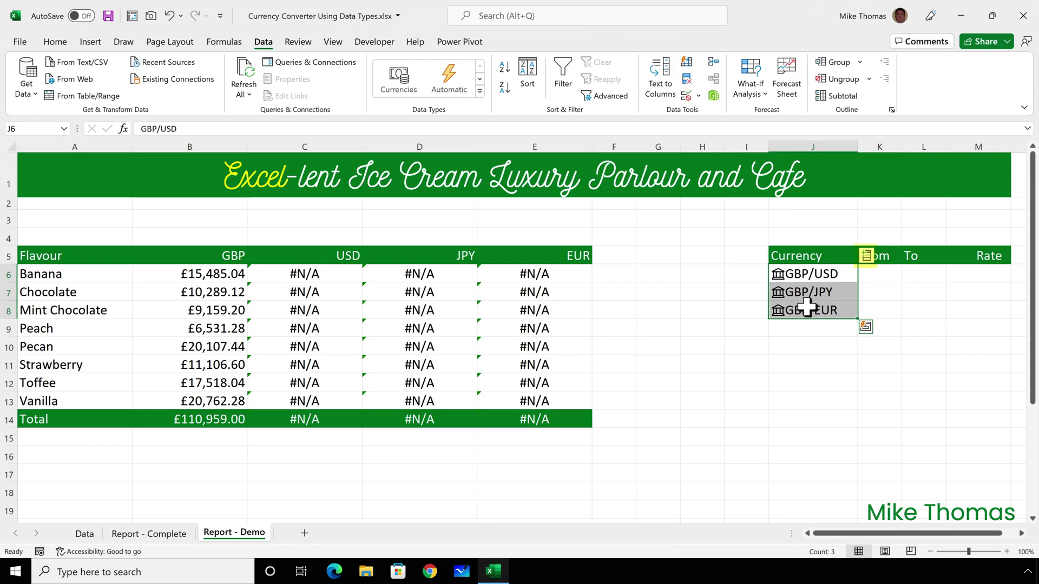
Insert the From currency field for J6:J8, filling the From column with GBP
left_click(865, 255)
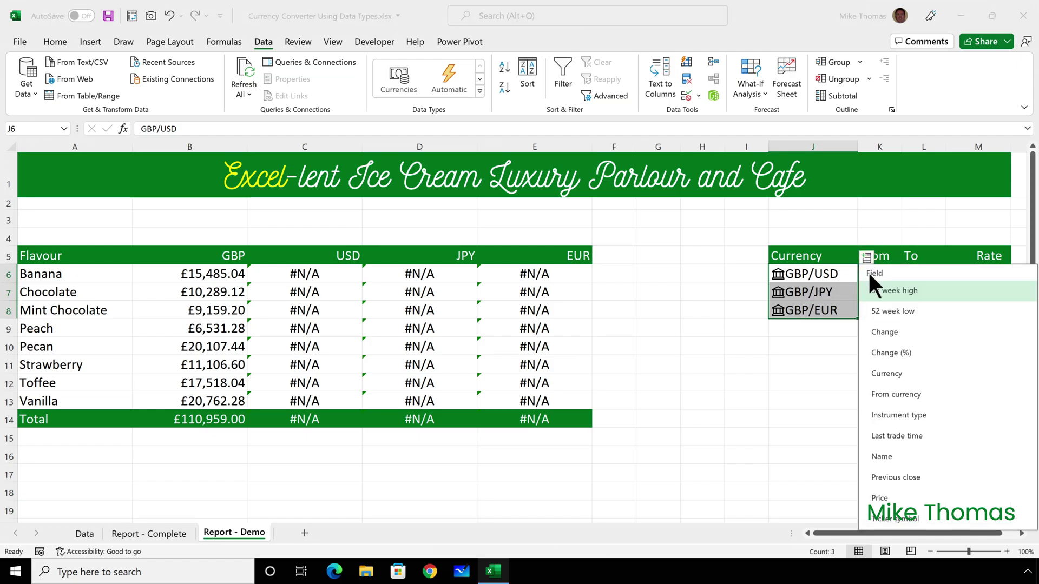
left_click(884, 394)
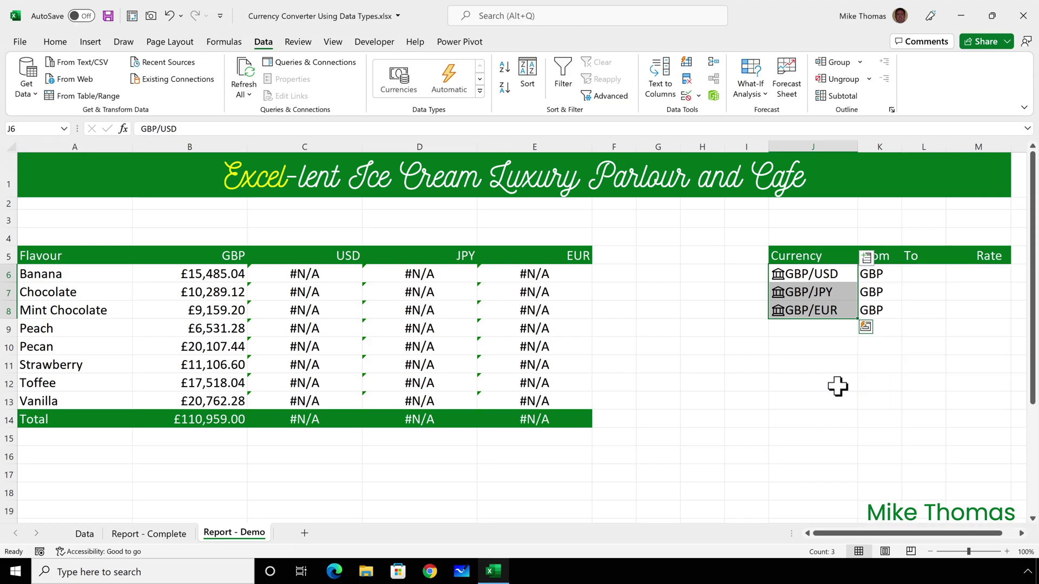
left_click(806, 330)
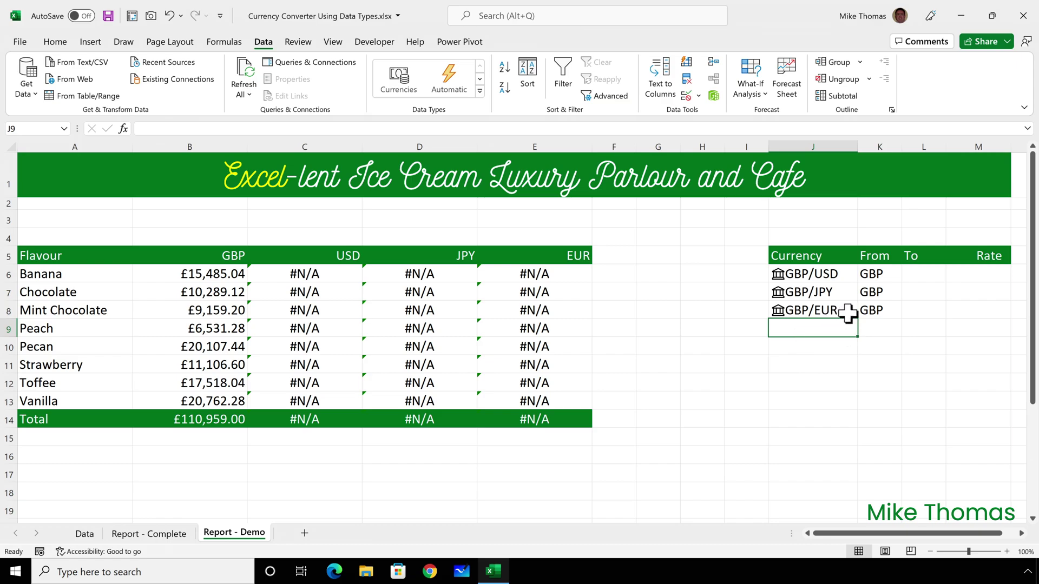
left_click(877, 276)
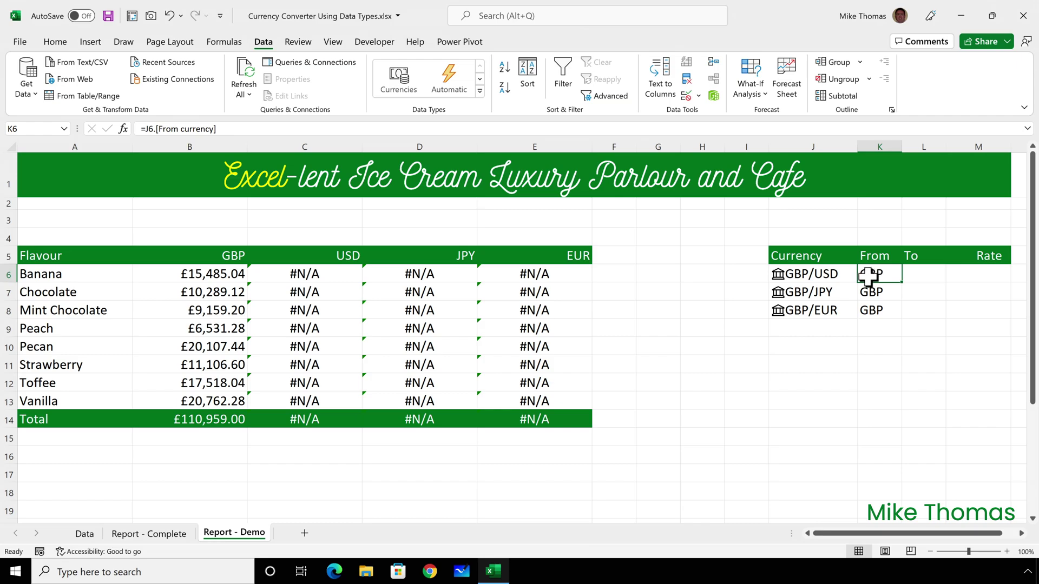
Insert the Currency field for J6:J8 so the To column lists USD, JPY and EUR
left_click_drag(825, 274, 828, 309)
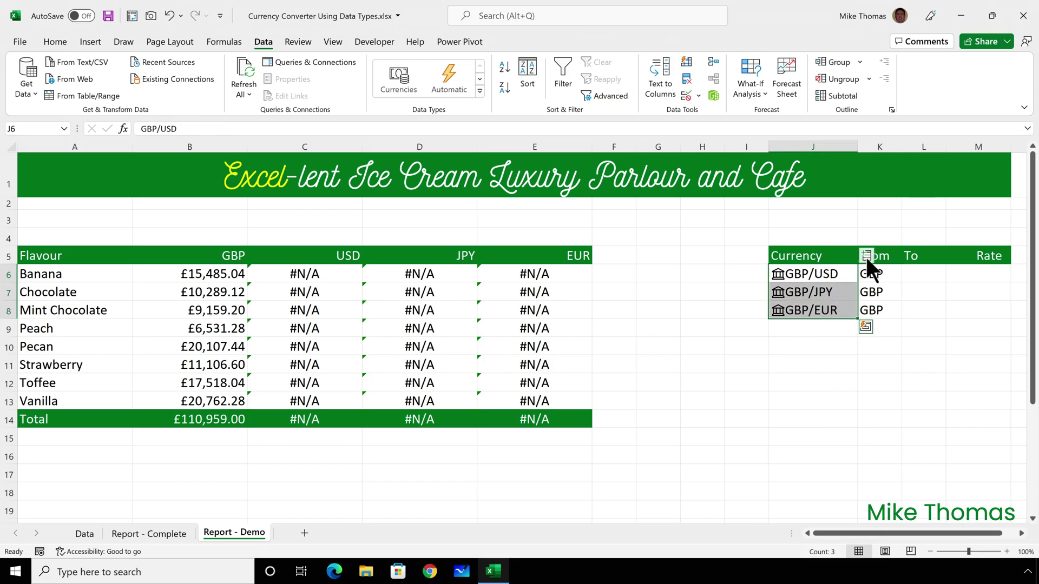
left_click(866, 254)
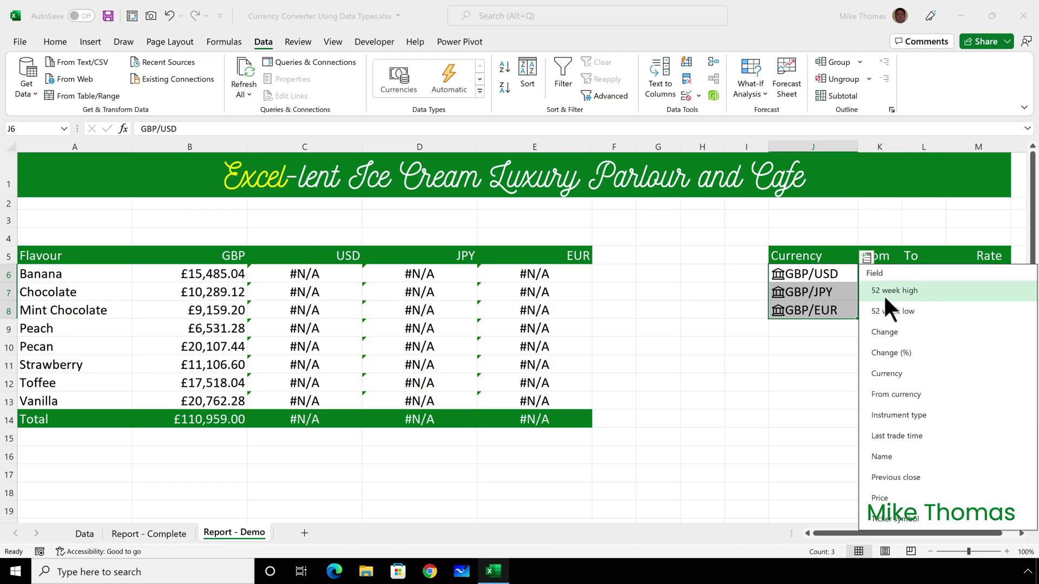
left_click(890, 371)
left_click(813, 329)
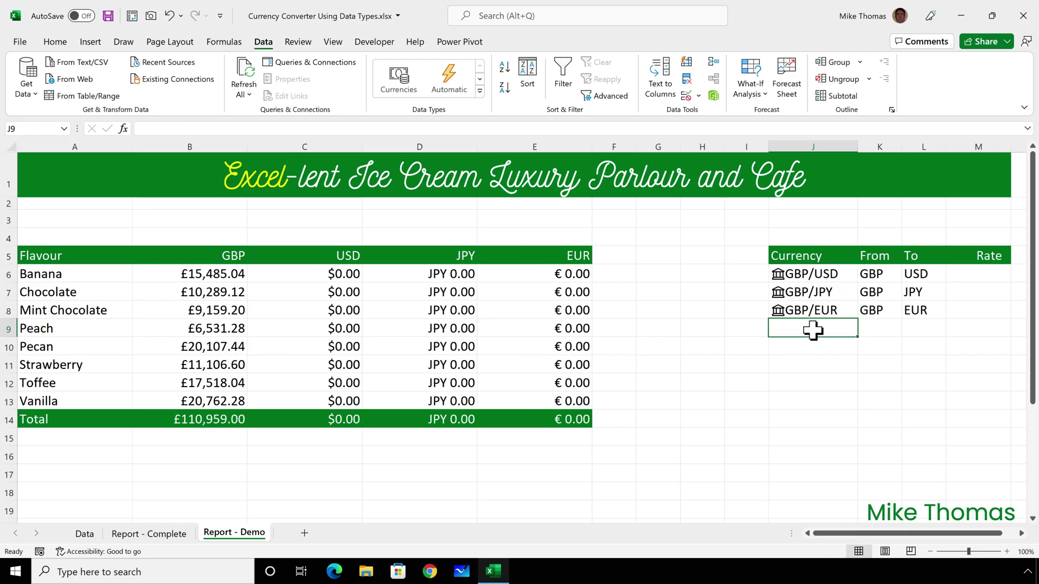
Insert the Price field for J6:J8 as the Rate column, giving 1.31, 160.61 and 1.19
left_click(915, 274)
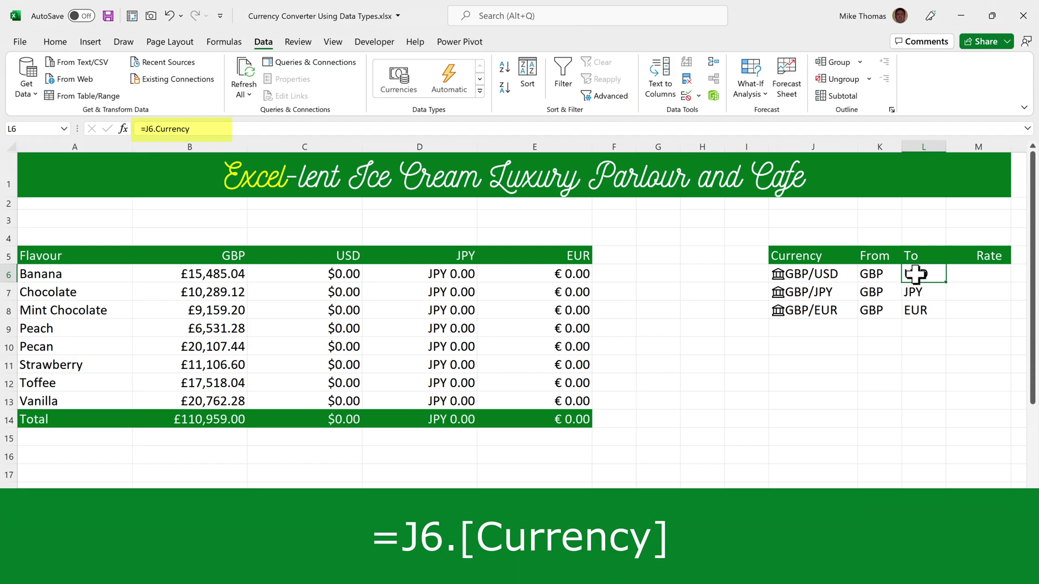
left_click(828, 275)
left_click_drag(828, 275, 838, 306)
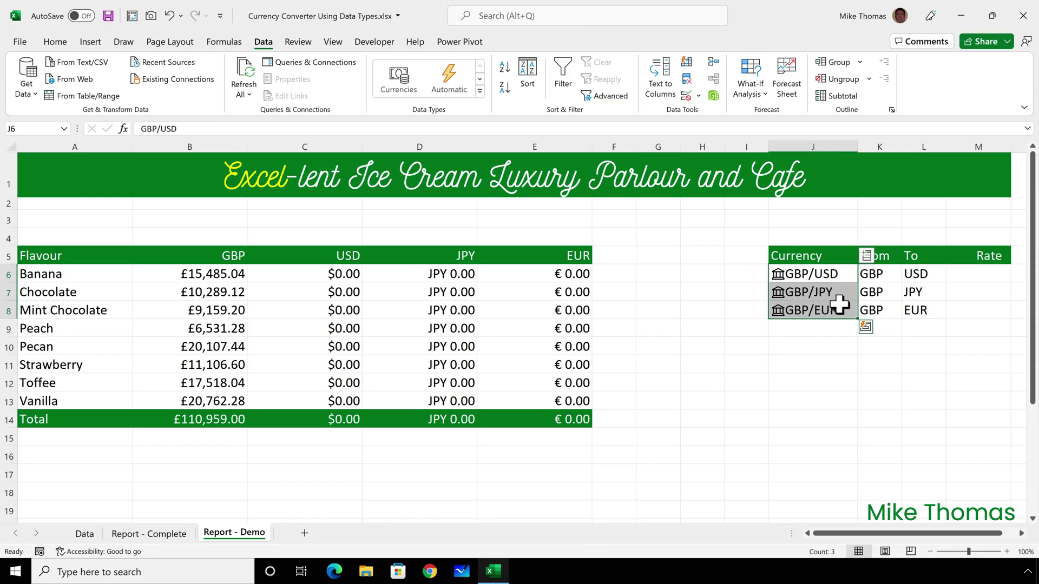
left_click(866, 254)
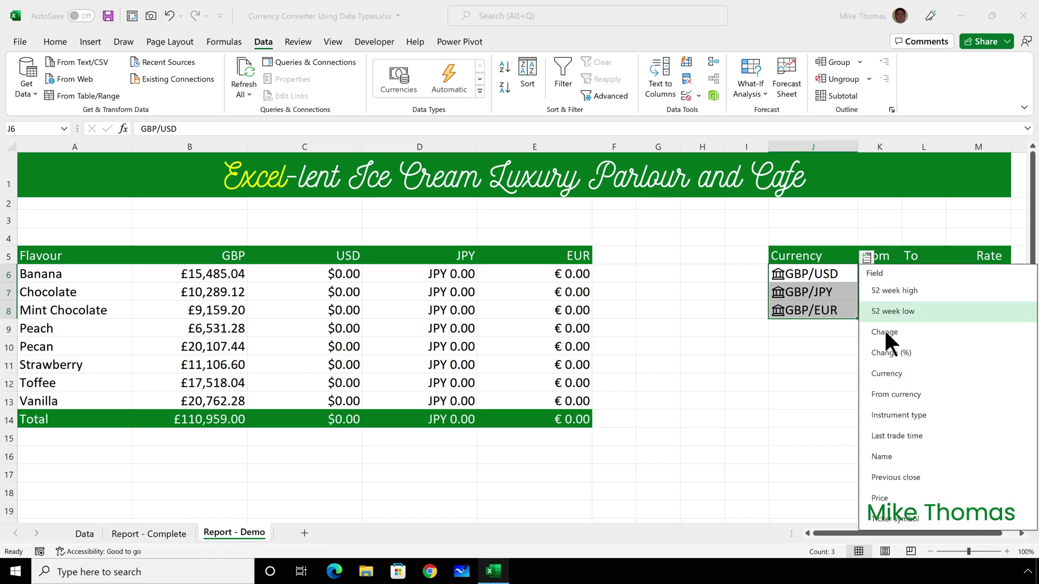
left_click(882, 498)
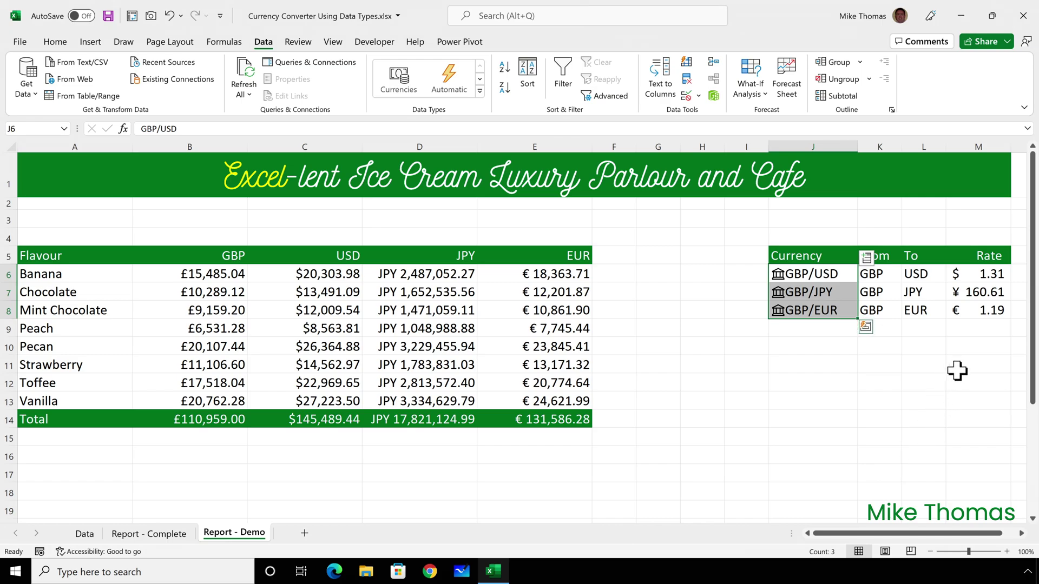
left_click(983, 275)
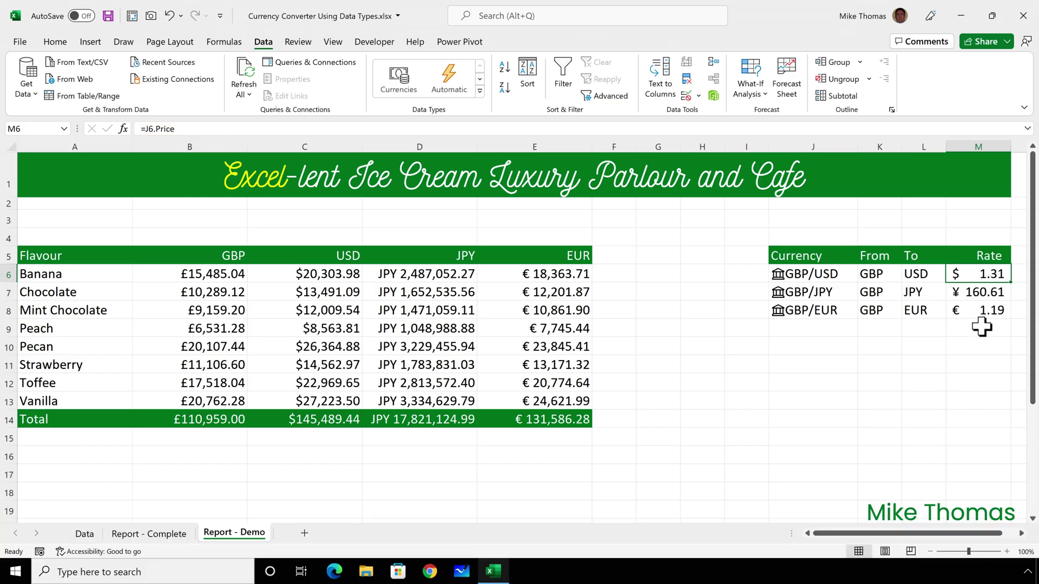
left_click(851, 346)
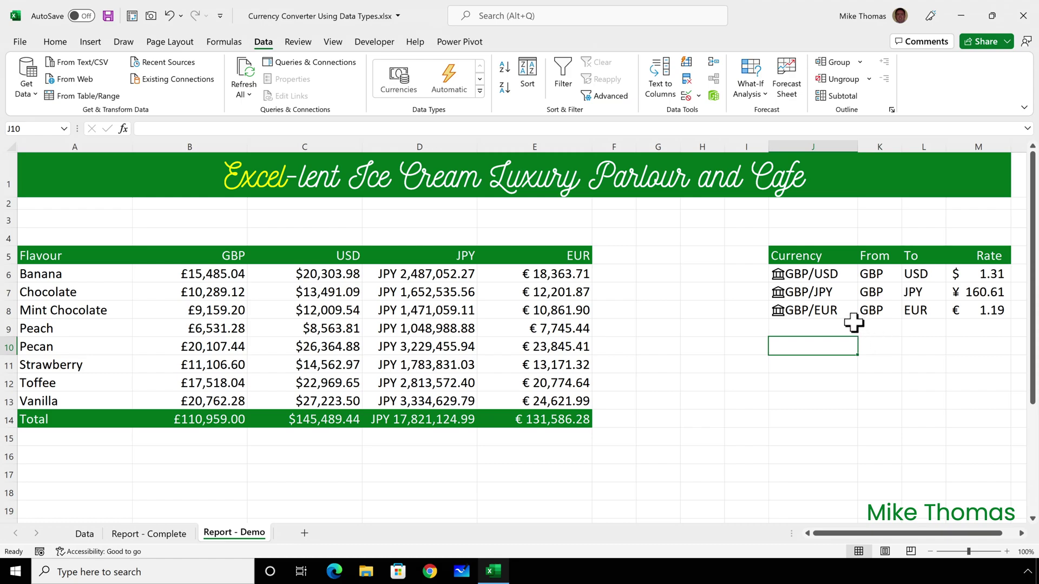
right_click(819, 291)
mouse_move(858, 292)
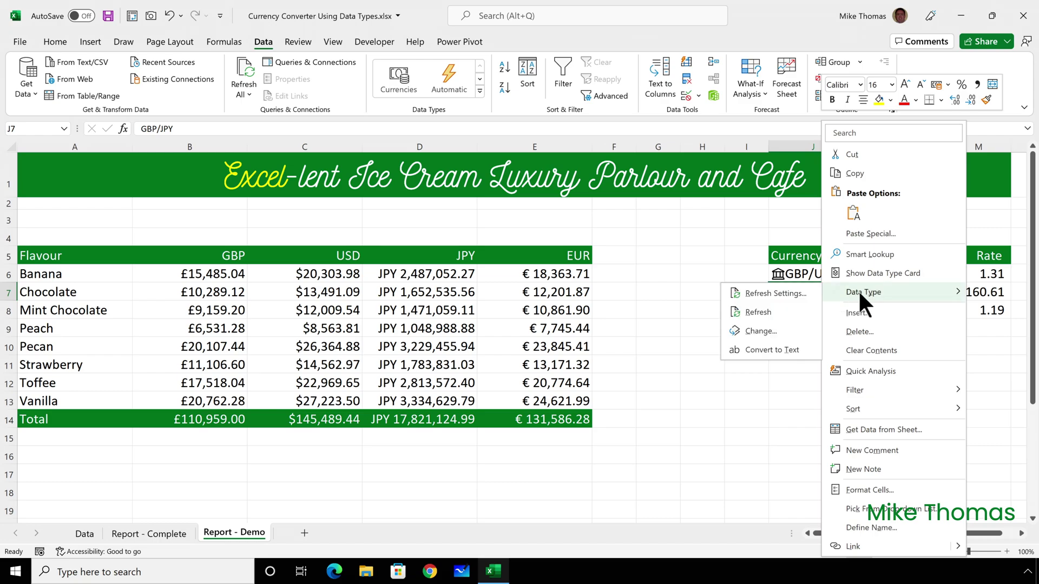
left_click(783, 295)
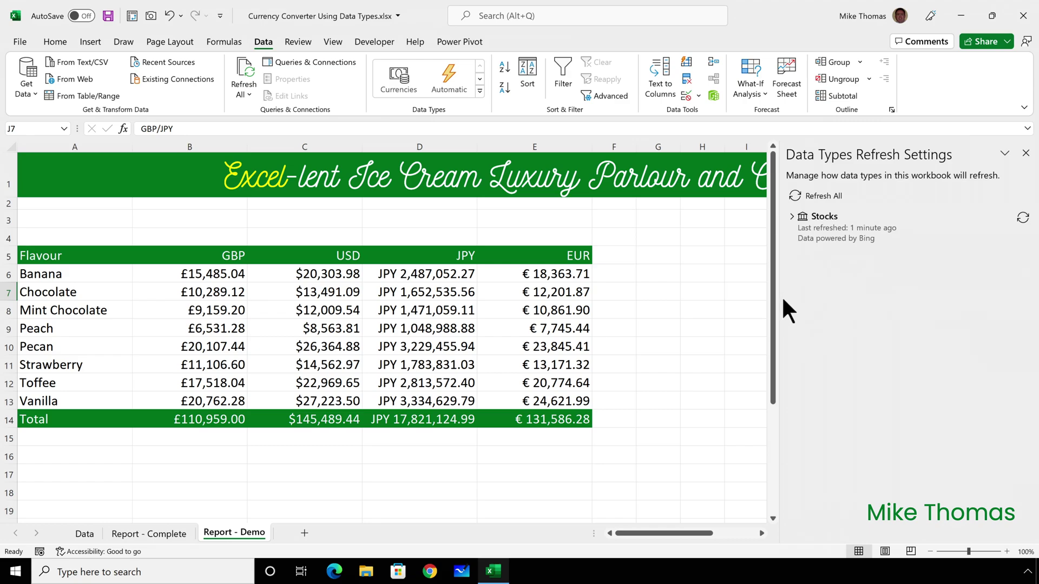
left_click(791, 217)
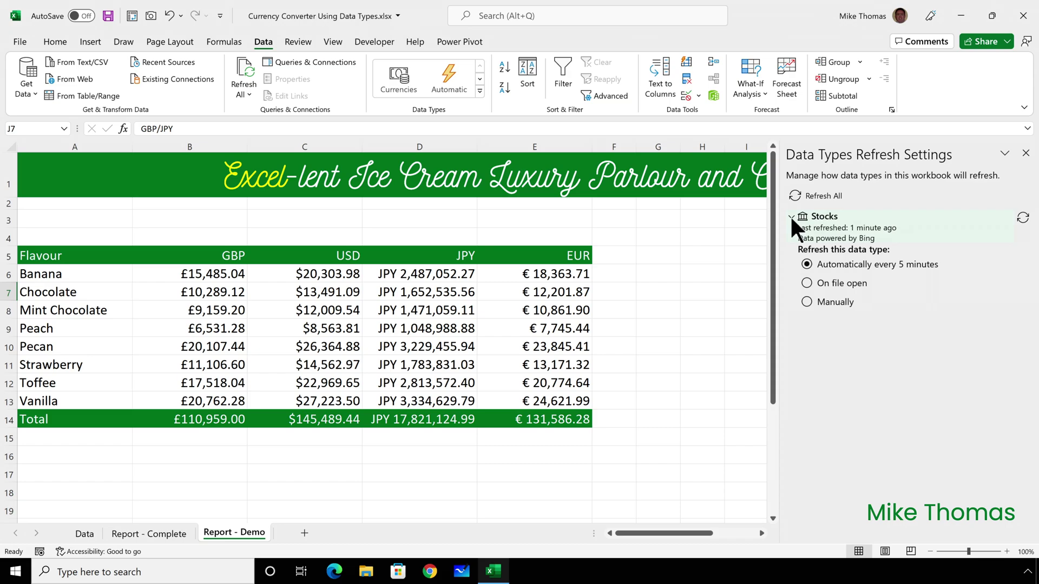
left_click(1025, 153)
left_click(836, 325)
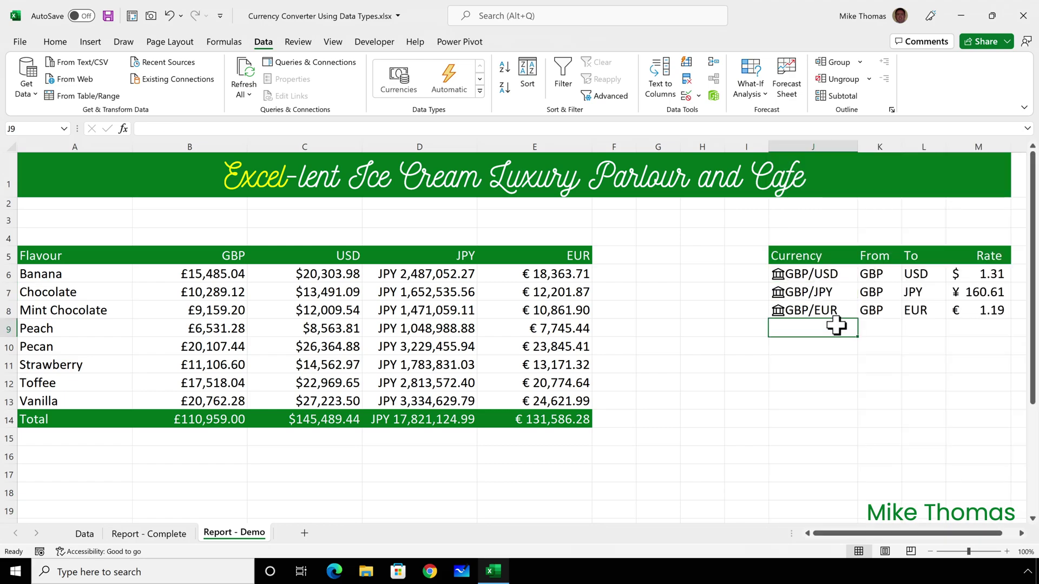